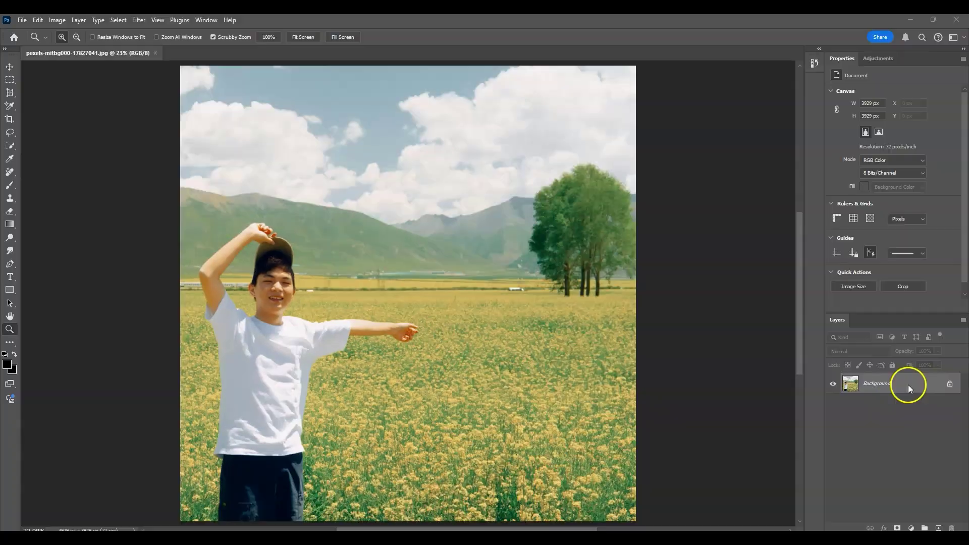
Preview the finished expansion workflow, then return to the original 3929 × 3929 px flower-field photo.
left_click(908, 385)
left_click(11, 121)
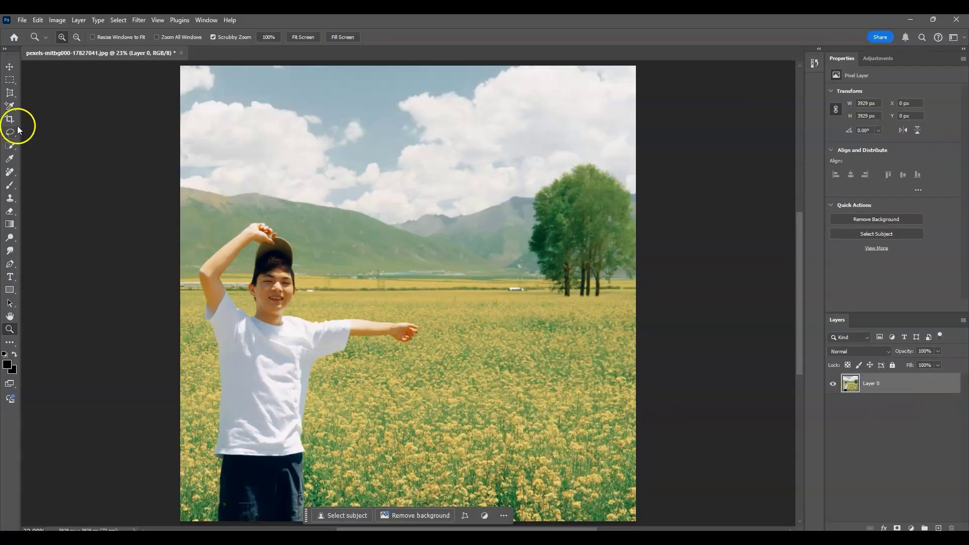
left_click(471, 287)
key("ctrl+shift+i")
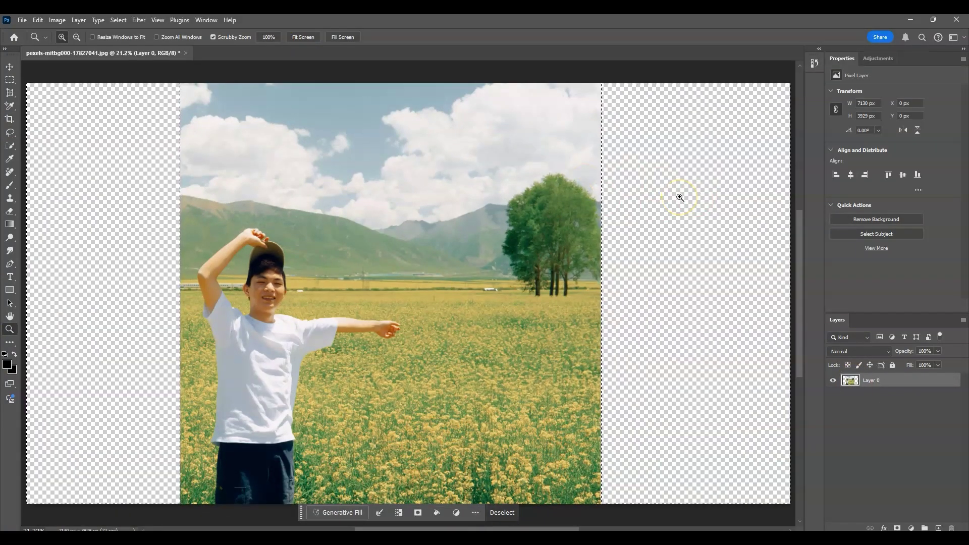
left_click(332, 513)
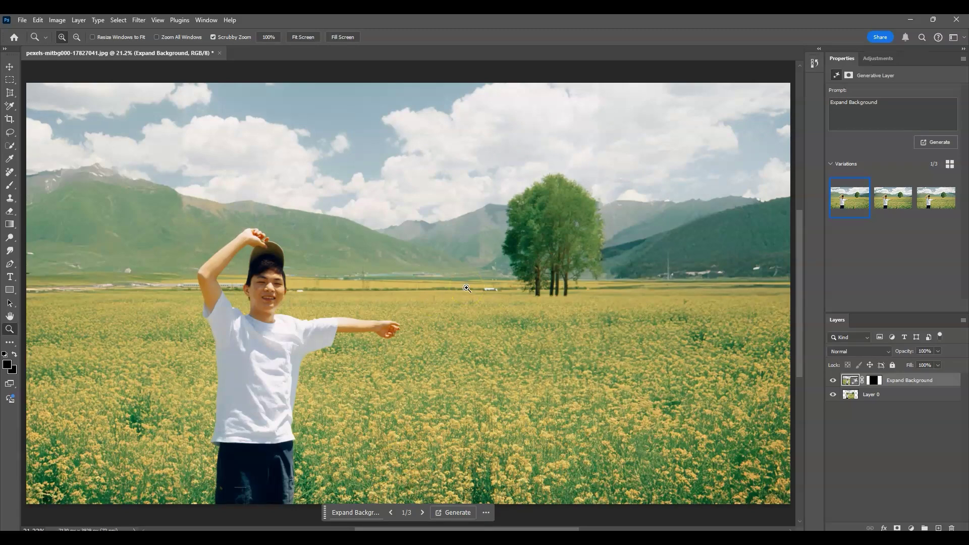
key("ctrl+j")
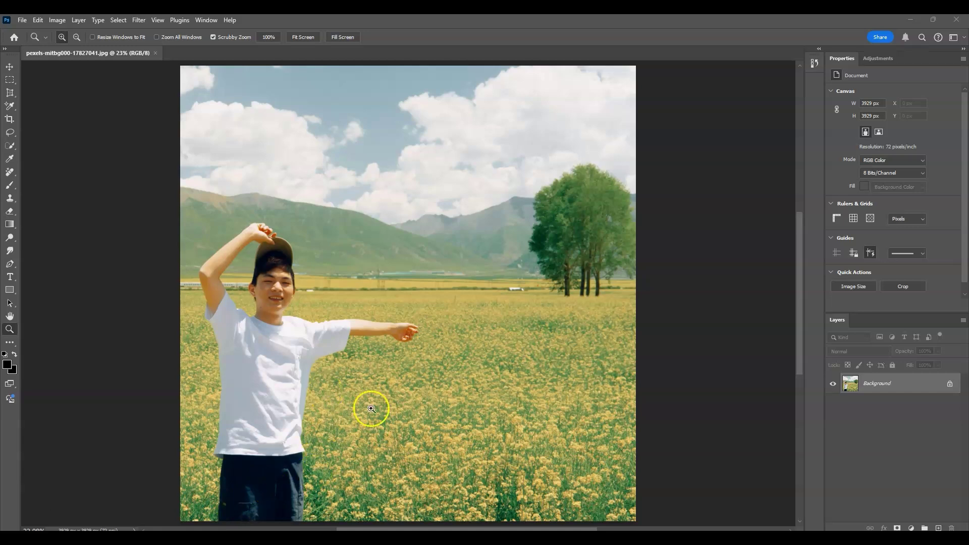
Unlock the Background into Layer 0 and crop outward to widen the canvas on both sides.
left_click(947, 388)
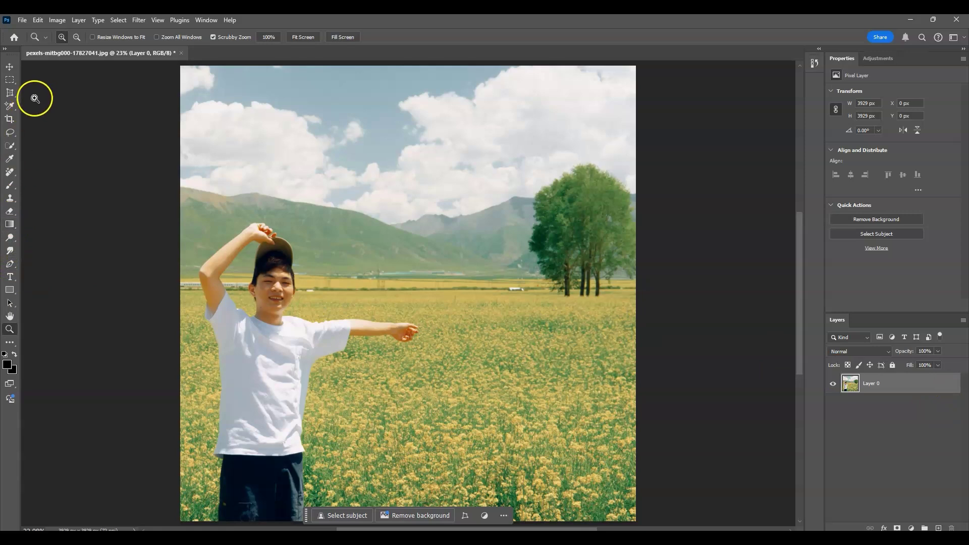
left_click(13, 124)
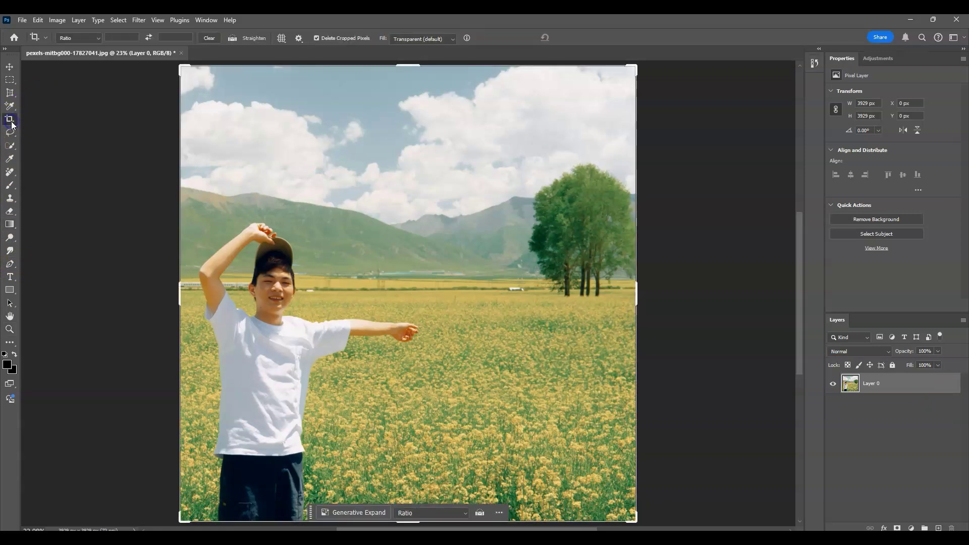
left_click(383, 363)
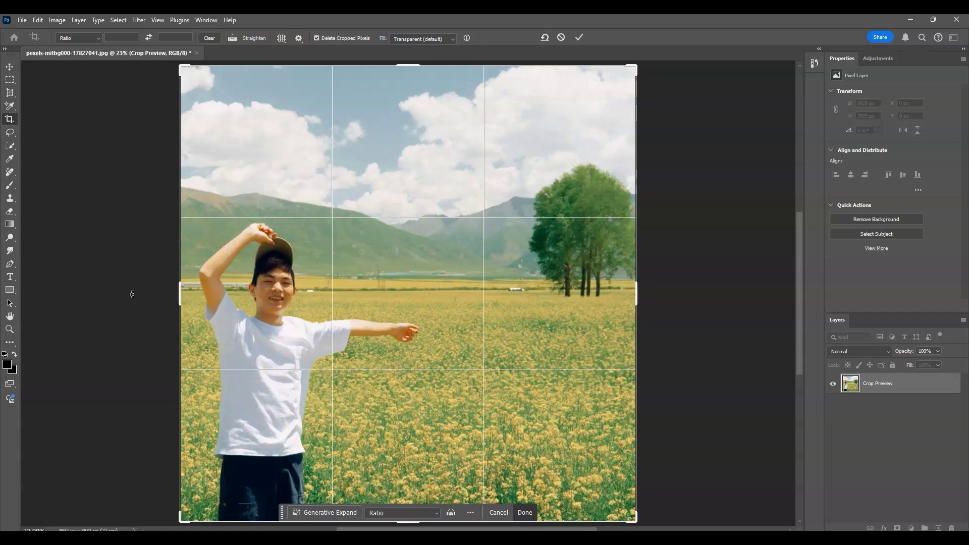
left_click_drag(180, 298, 97, 296)
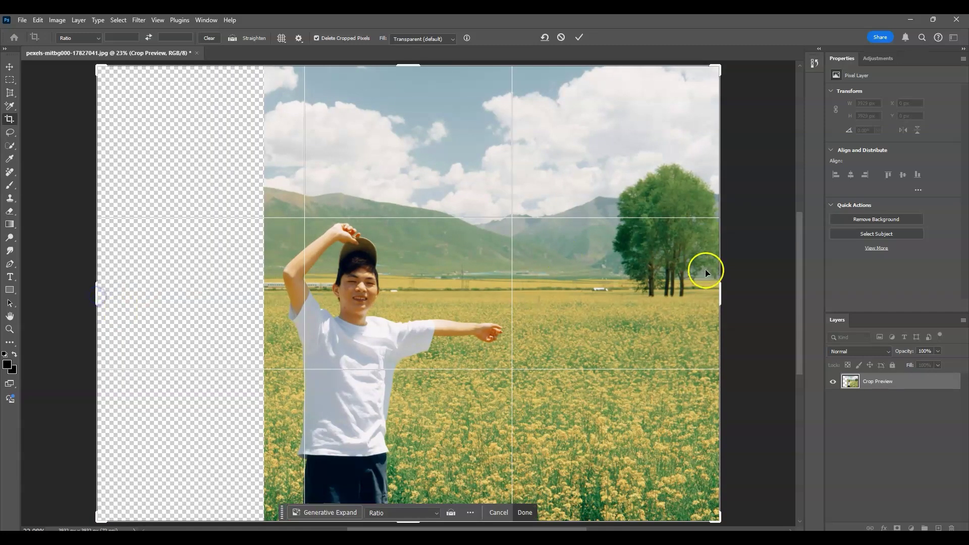
left_click_drag(720, 293, 696, 299)
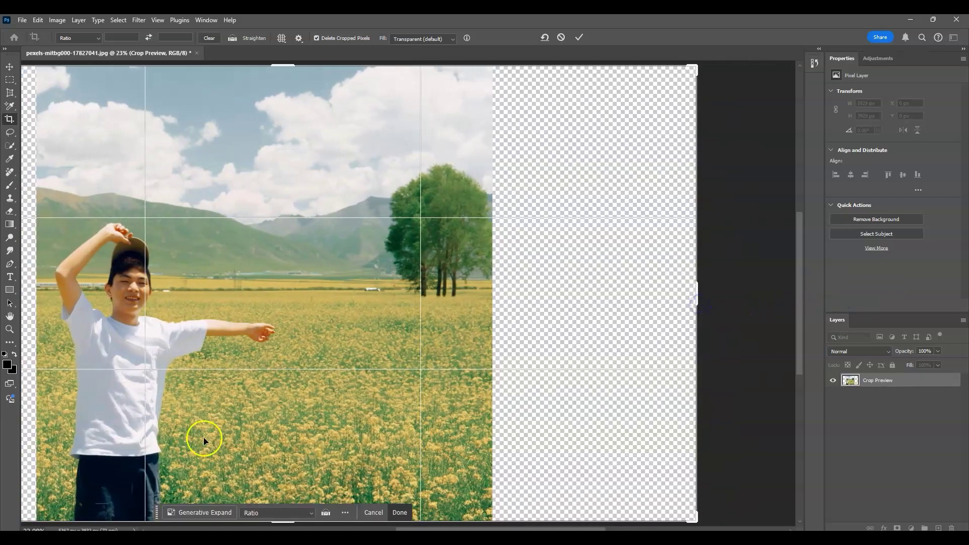
mouse_move(612, 528)
left_mouse_down()
mouse_move(567, 528)
mouse_move(611, 528)
left_mouse_up()
double_click(361, 445)
Fit the widened canvas to the window and load Layer 0's photo pixels as a selection.
key("z")
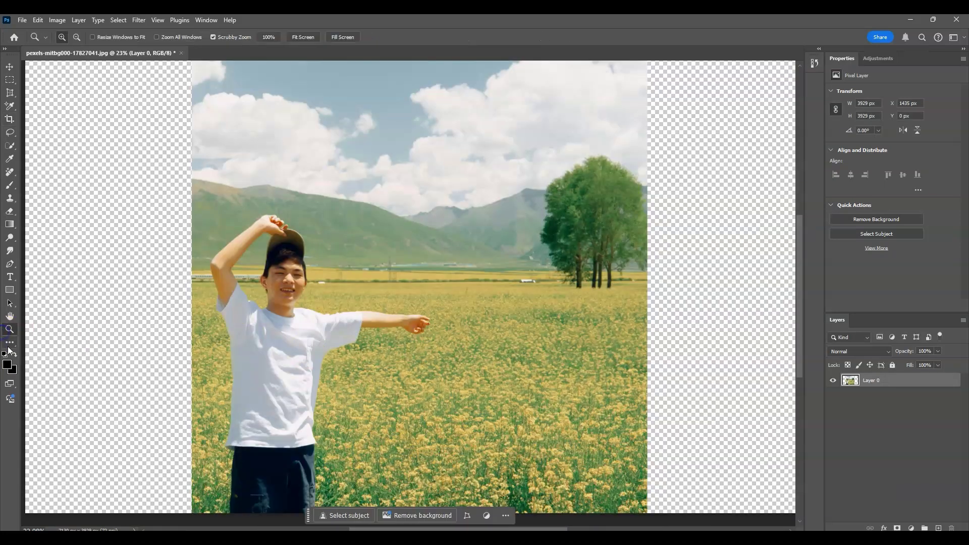
left_click(317, 40)
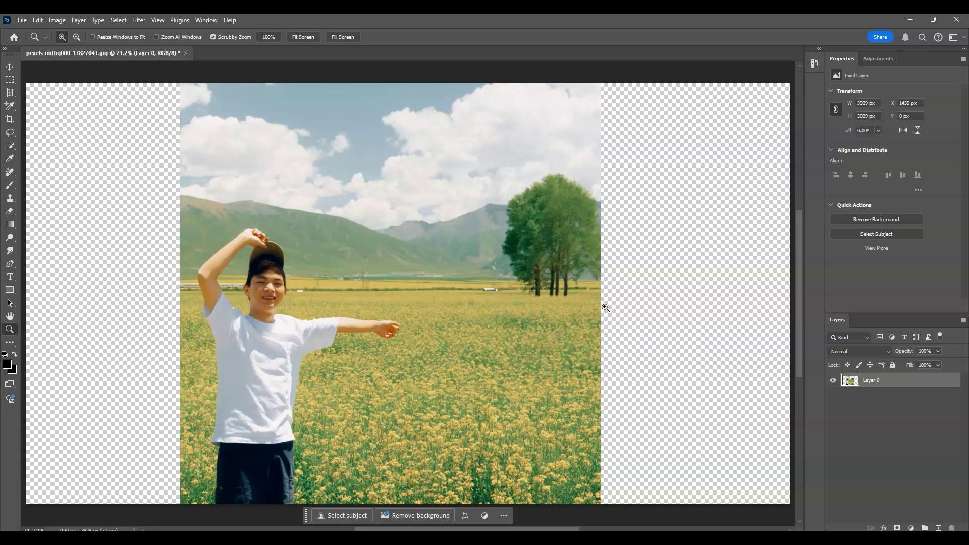
left_click(470, 287)
left_click(853, 382, "ctrl")
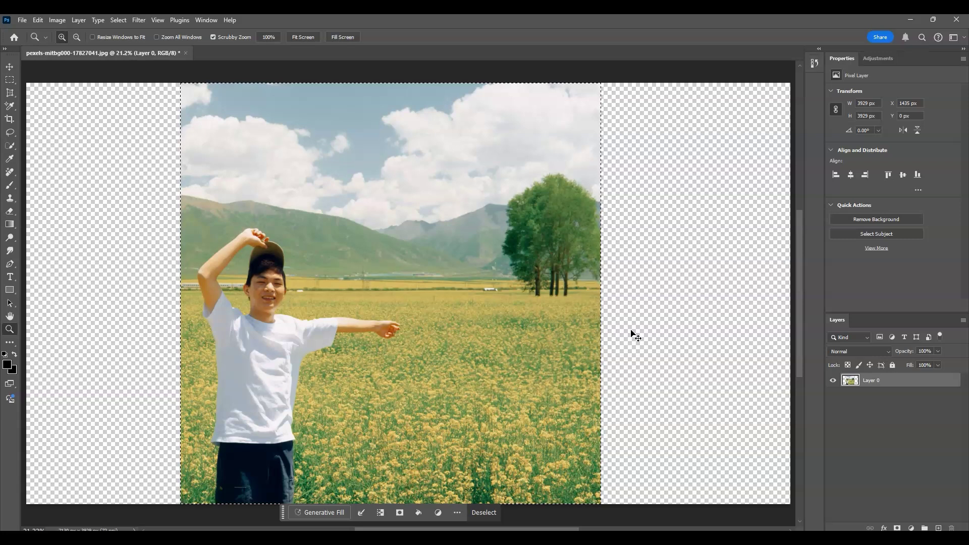
Invert the selection to the empty side strips and enable the Contextual Task Bar from the Window menu.
key("ctrl+a")
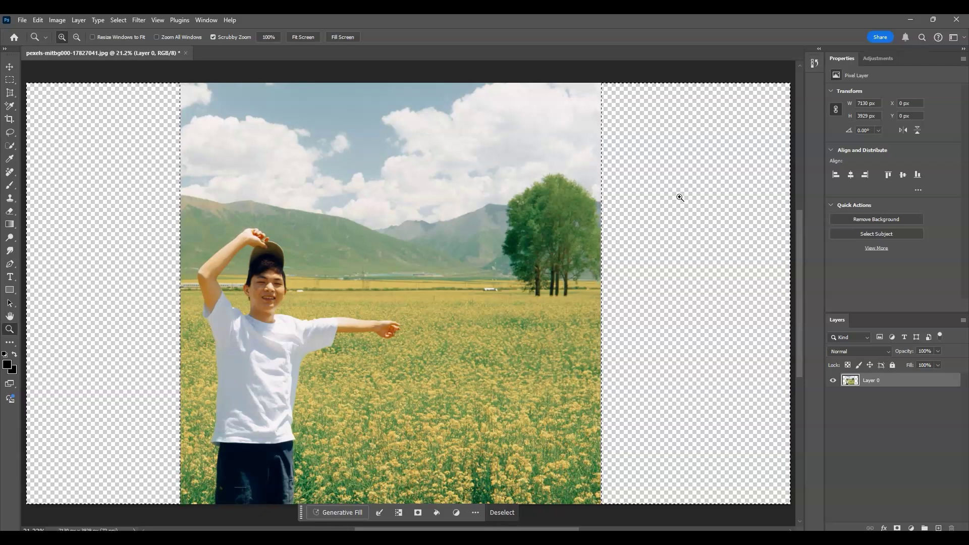
left_click(434, 509)
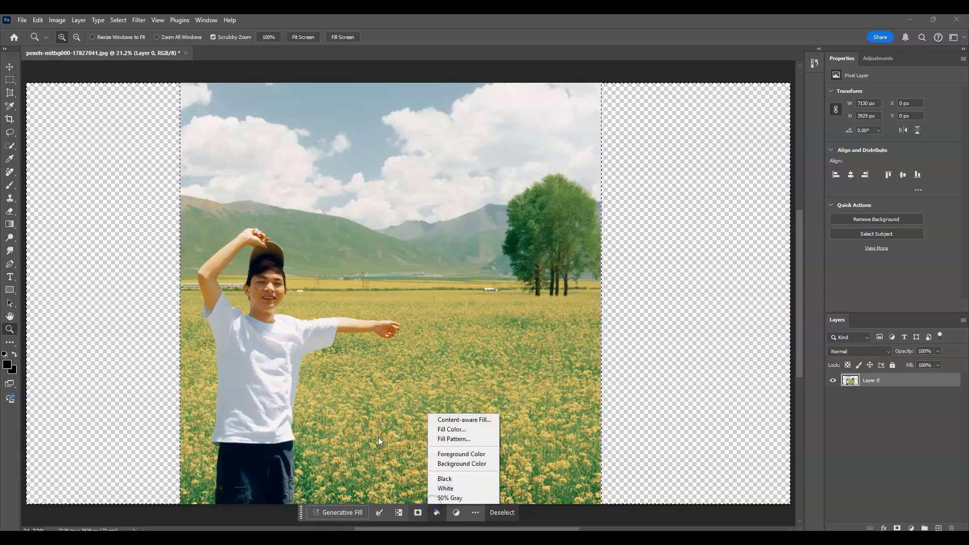
left_click(205, 20)
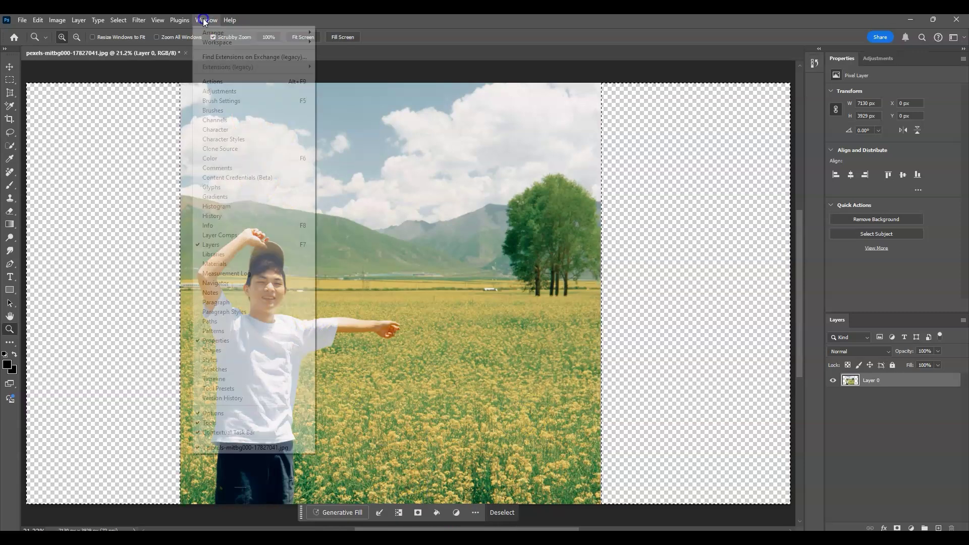
left_click(276, 437)
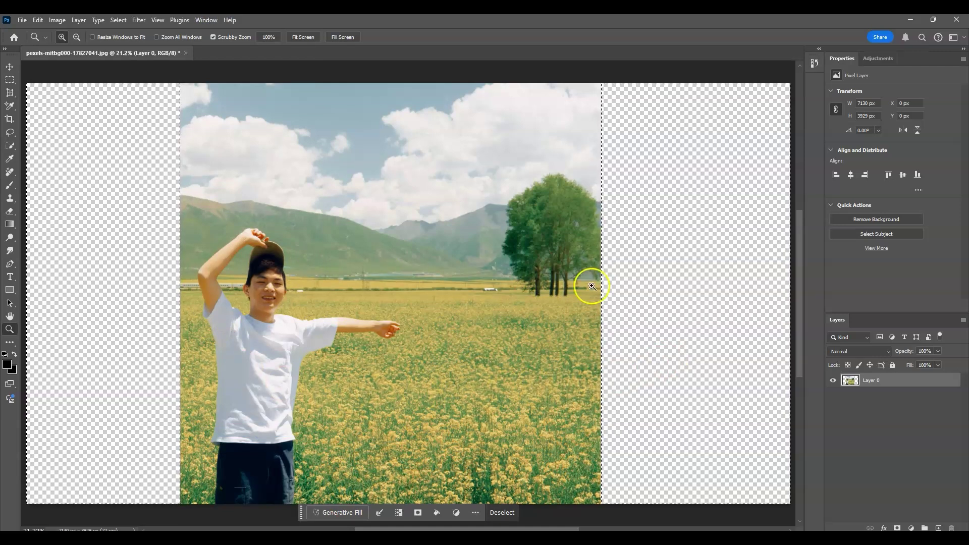
Run Generative Fill on the side strips with the prompt 'Expand Background'.
left_click(334, 513)
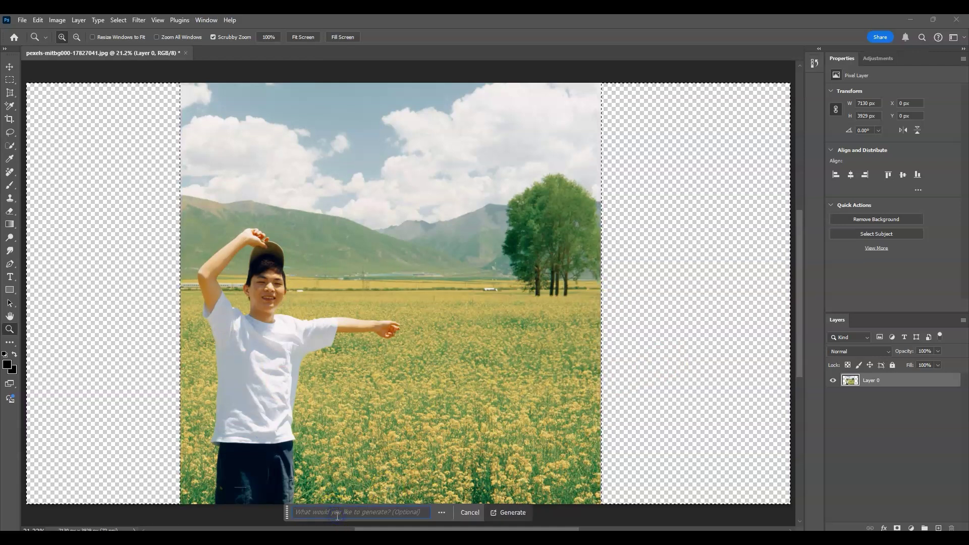
type("Expand Backgrounf")
key("BackSpace")
type("d Backgr...")
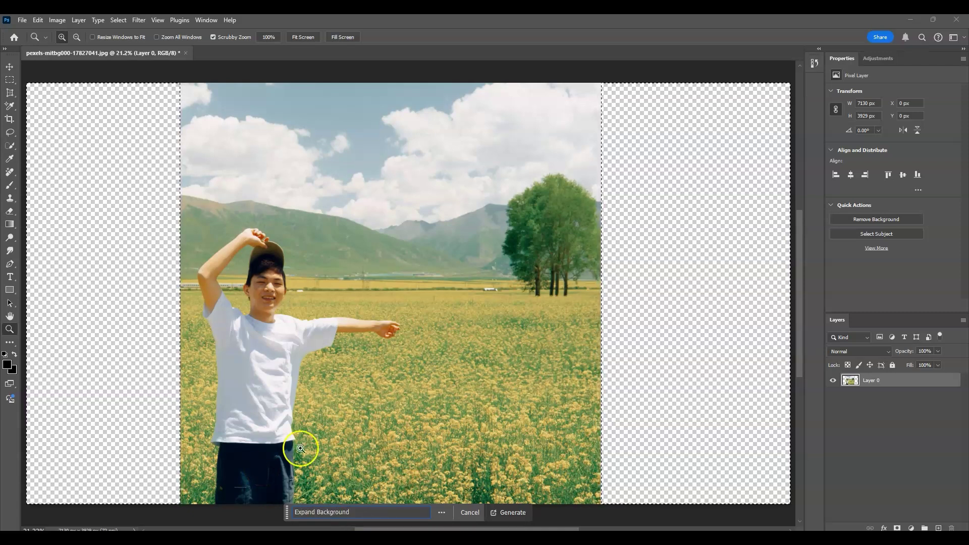
left_click(504, 514)
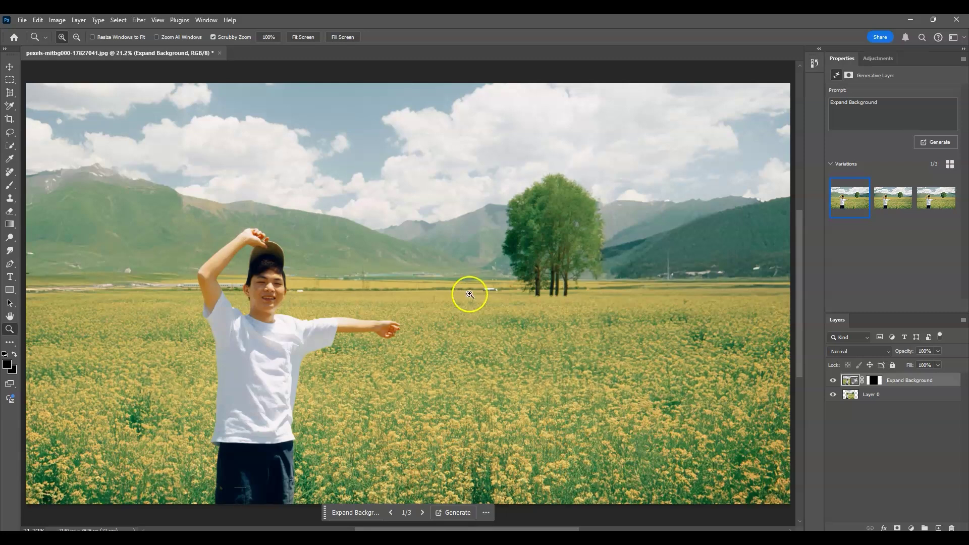
Compare the three generated variations and settle on variation 2 of 3.
left_click(423, 512)
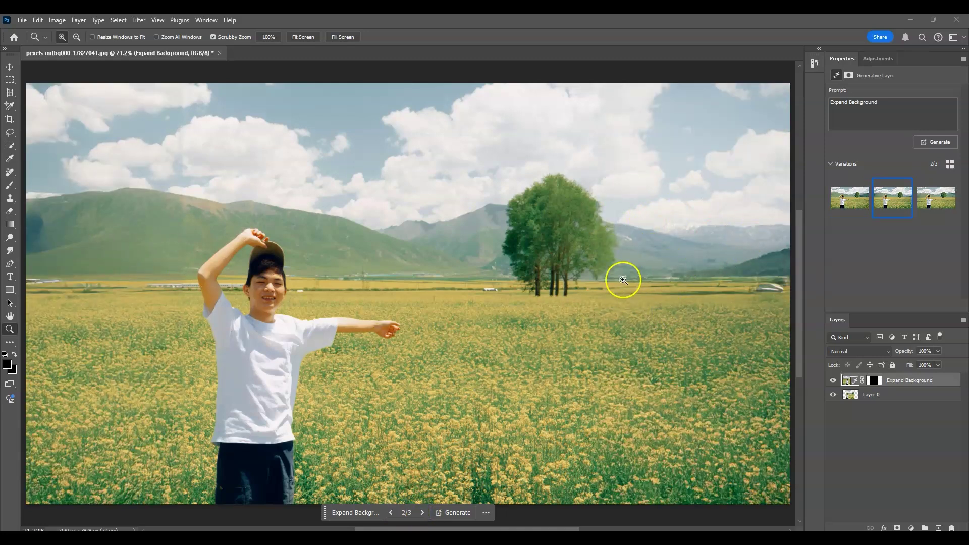
left_click(392, 512)
left_click(422, 512)
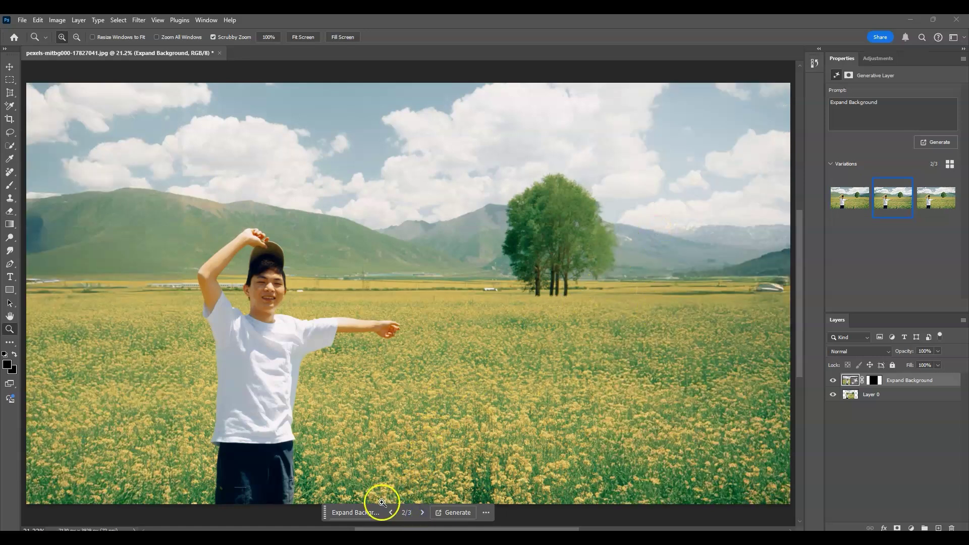
left_click(390, 512)
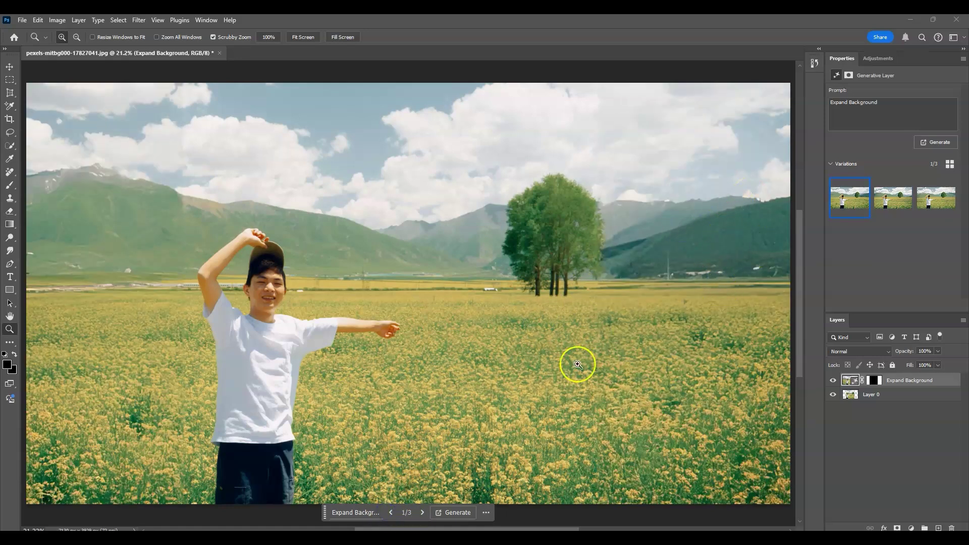
left_click(423, 513)
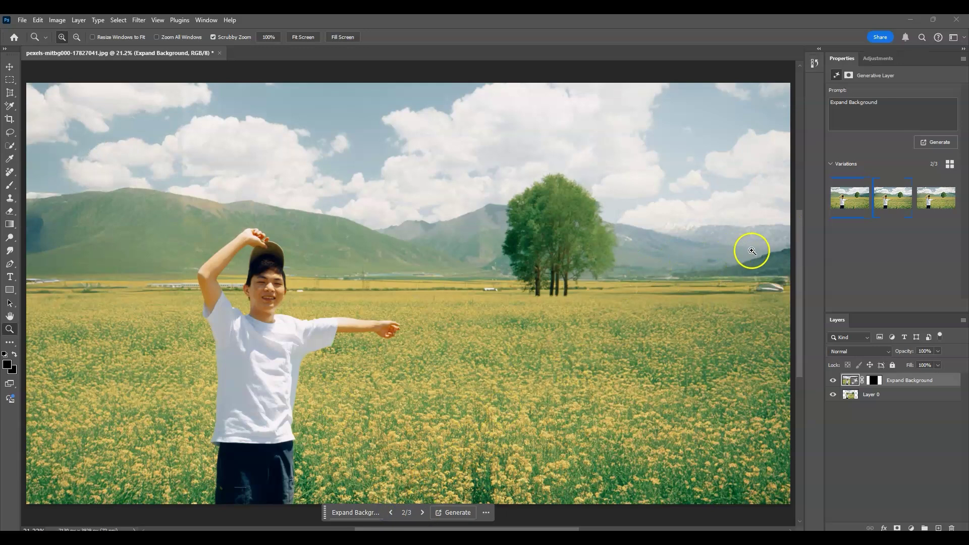
left_click(423, 512)
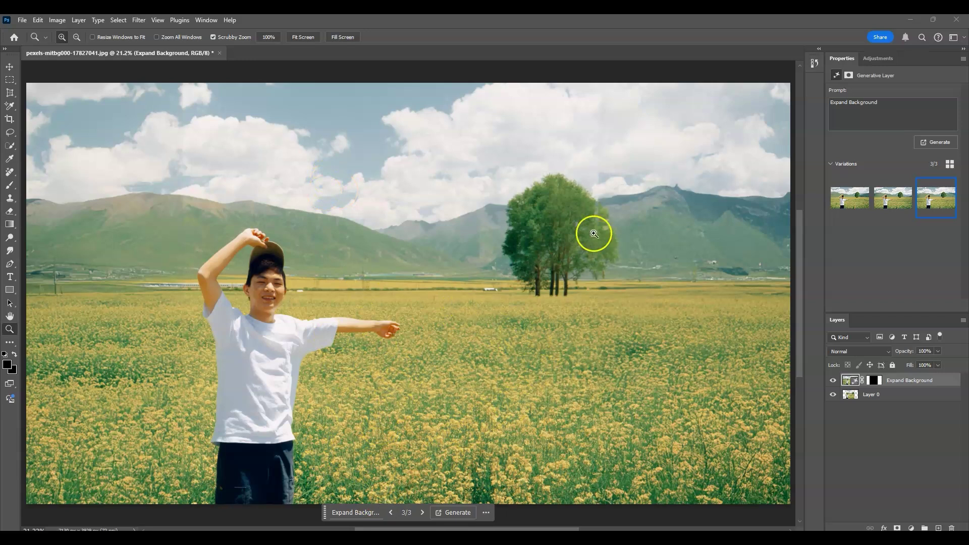
left_click(893, 198)
left_click(861, 201)
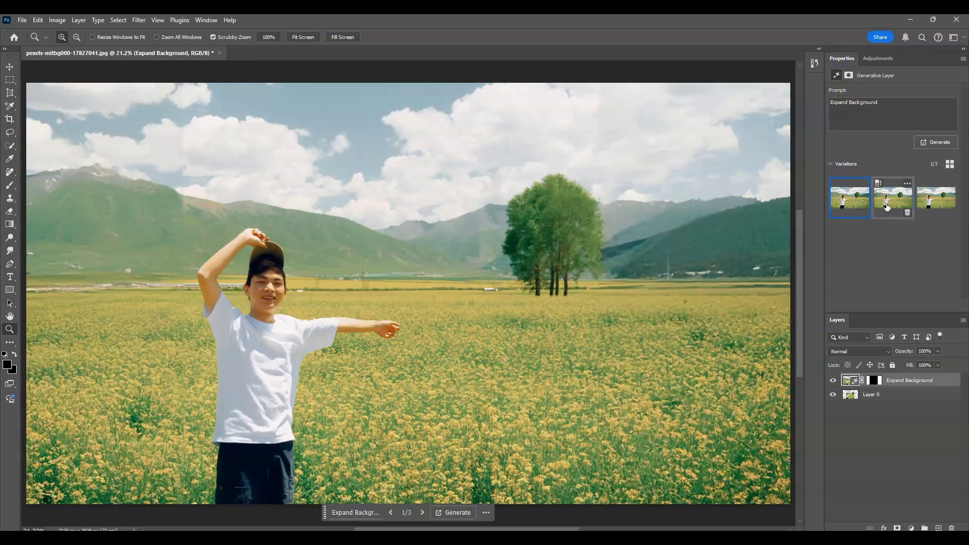
left_click(891, 201)
left_click(925, 201)
left_click(864, 202)
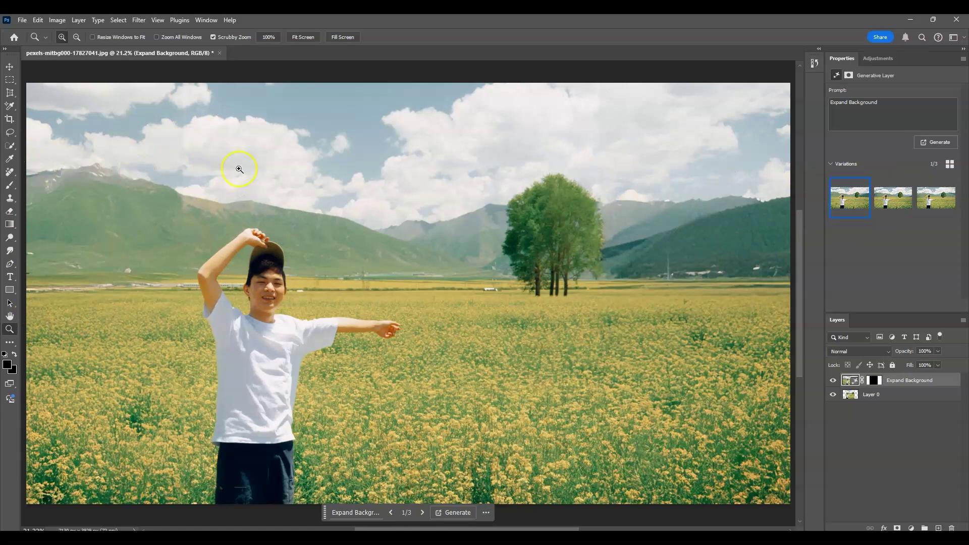
left_click(888, 201)
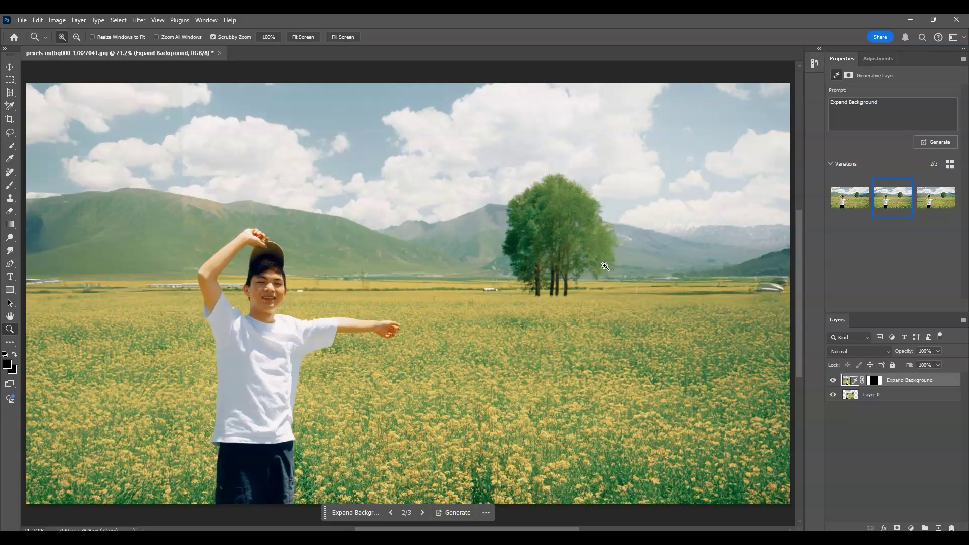
Duplicate the Expand Background layer as 'Expand Background copy'.
left_click(638, 263)
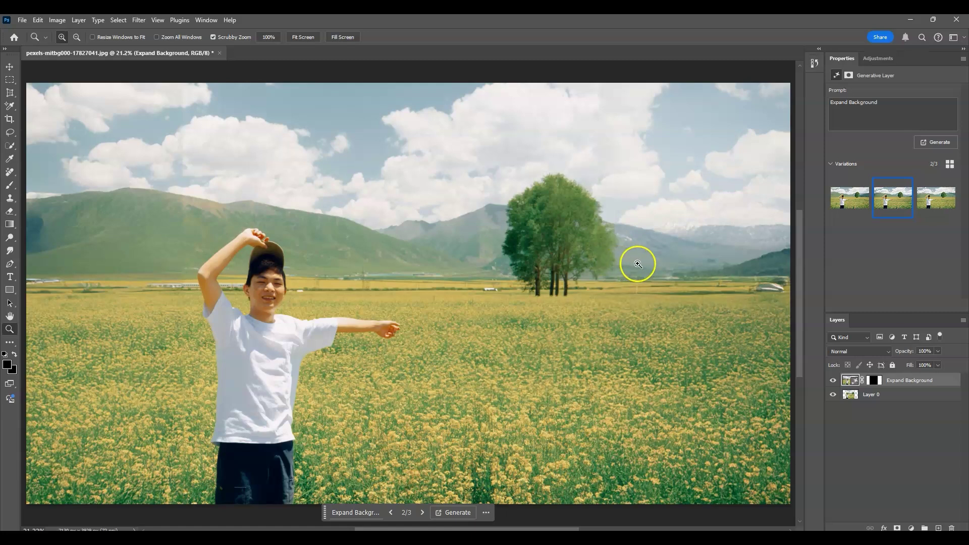
left_click(922, 383)
key("ctrl+j")
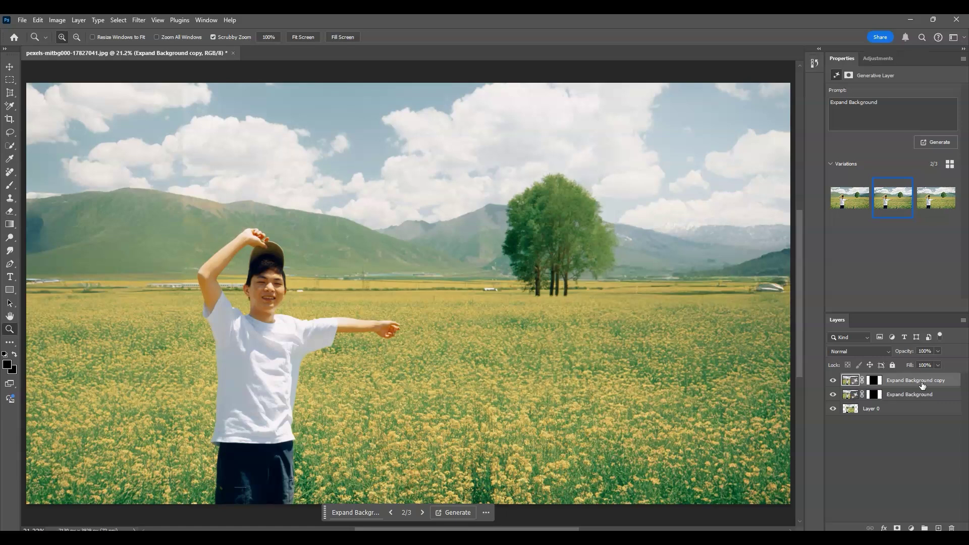
Switch the Expand Background copy layer to variation 1 of 3 and target its layer mask.
mouse_move(858, 217)
left_click(849, 203)
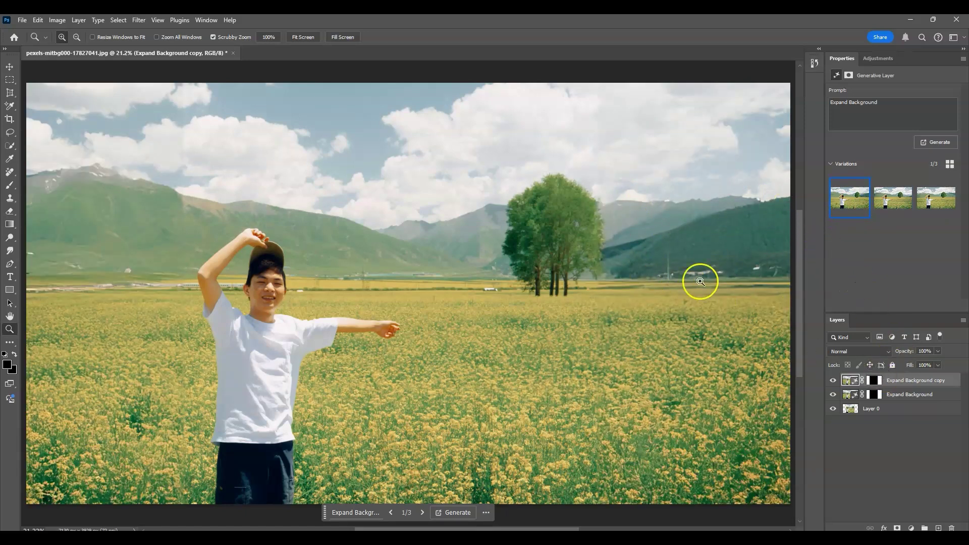
left_click(881, 382)
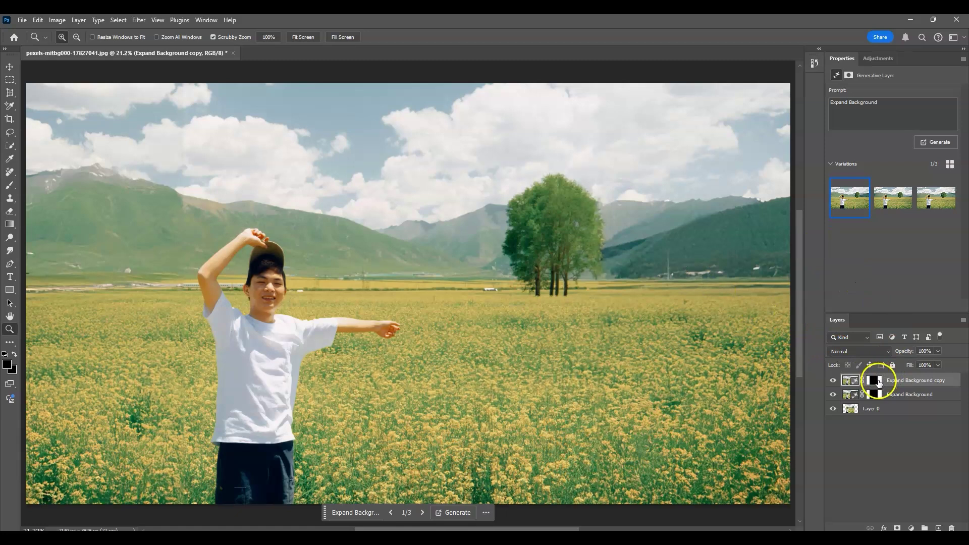
left_click(879, 383)
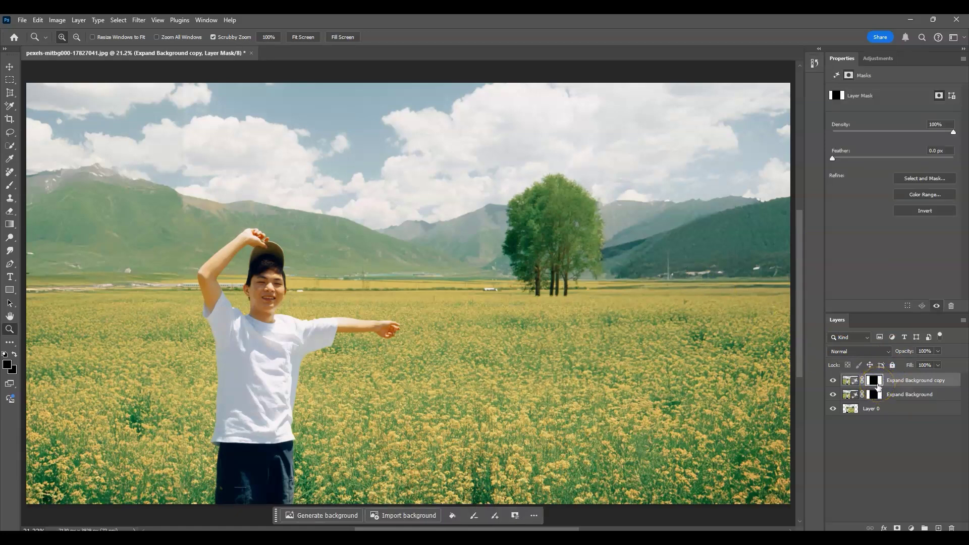
Select the Brush tool with black as the foreground colour.
key("b")
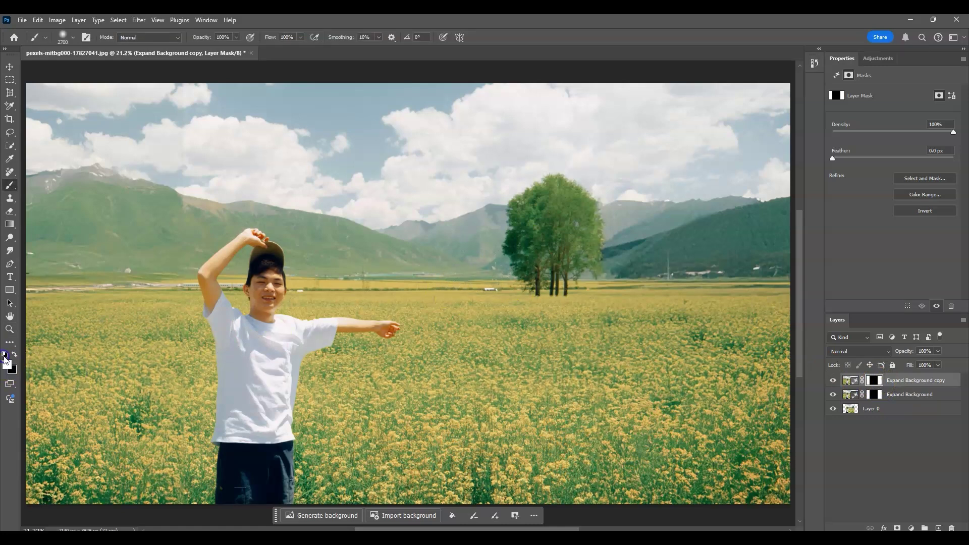
key("x")
key("x")
left_click(7, 365)
left_click(577, 149)
key("b")
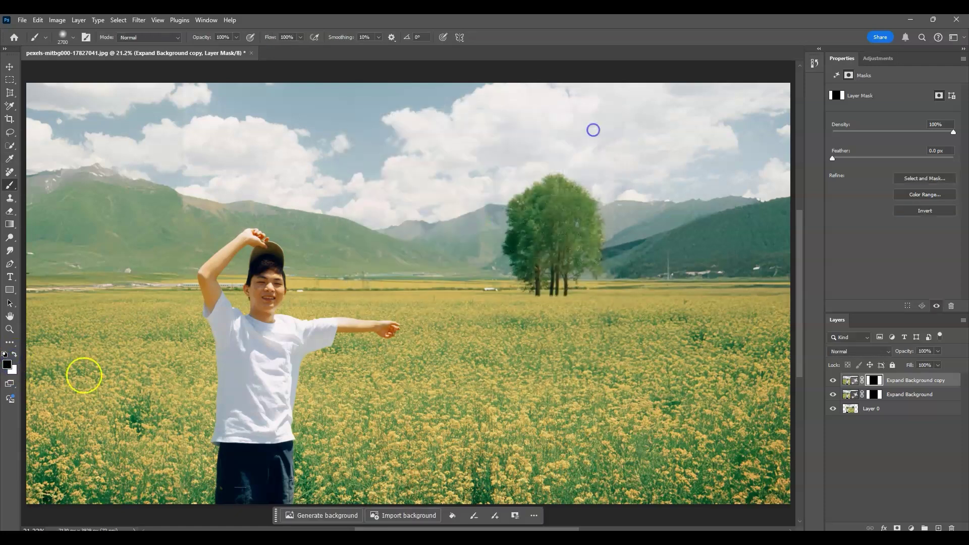
Paint black on the copy's mask over the left sky and flower field to reveal variation 2.
mouse_move(86, 109)
left_mouse_down()
mouse_move(97, 119)
mouse_move(104, 324)
mouse_move(95, 242)
left_mouse_up()
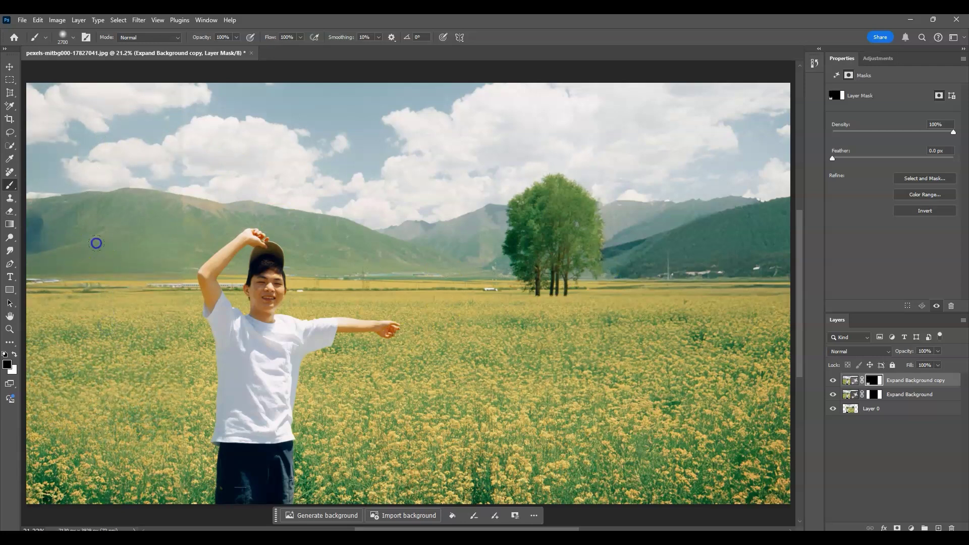
mouse_move(102, 356)
left_mouse_down()
mouse_move(91, 458)
mouse_move(80, 264)
mouse_move(106, 250)
left_mouse_up()
left_click(848, 424)
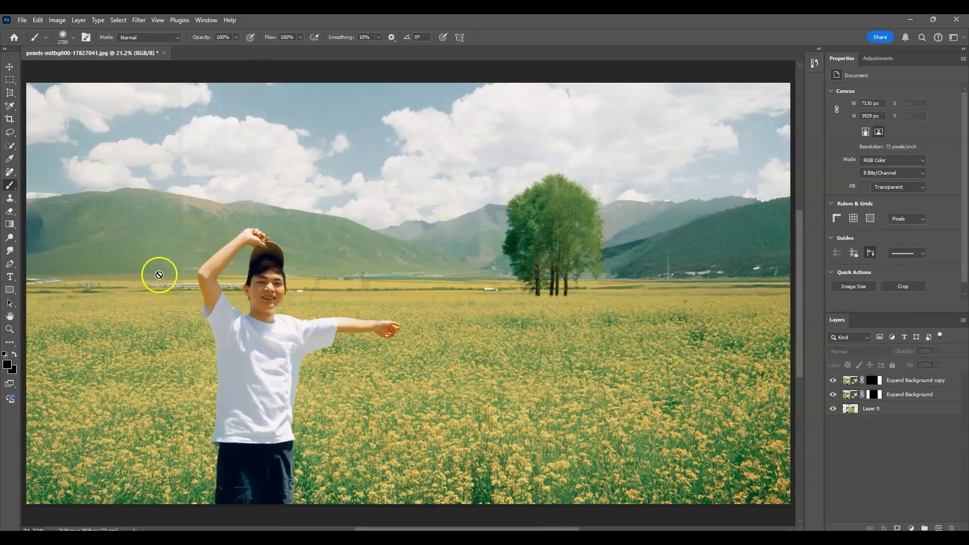
left_click(921, 437)
left_click(833, 380)
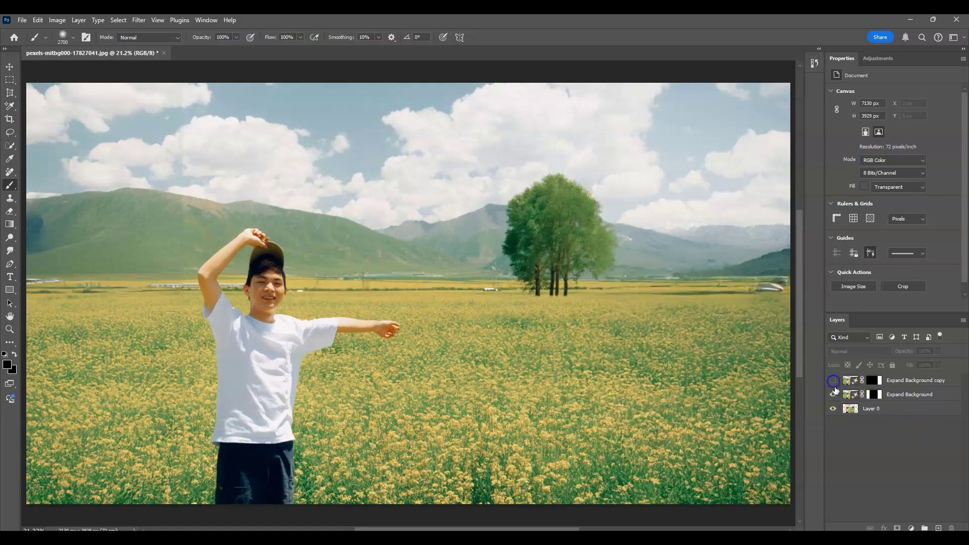
left_click(833, 394)
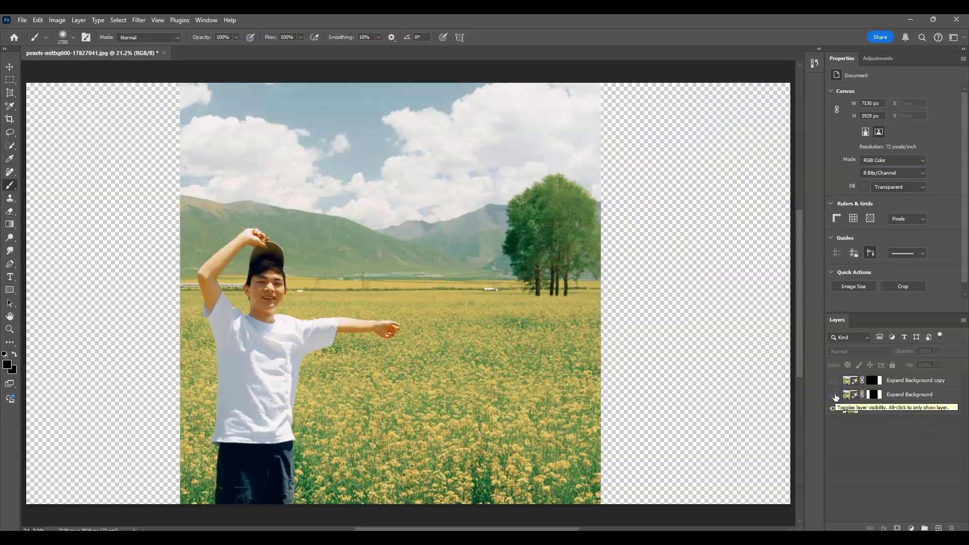
left_click(834, 395)
left_click(833, 380)
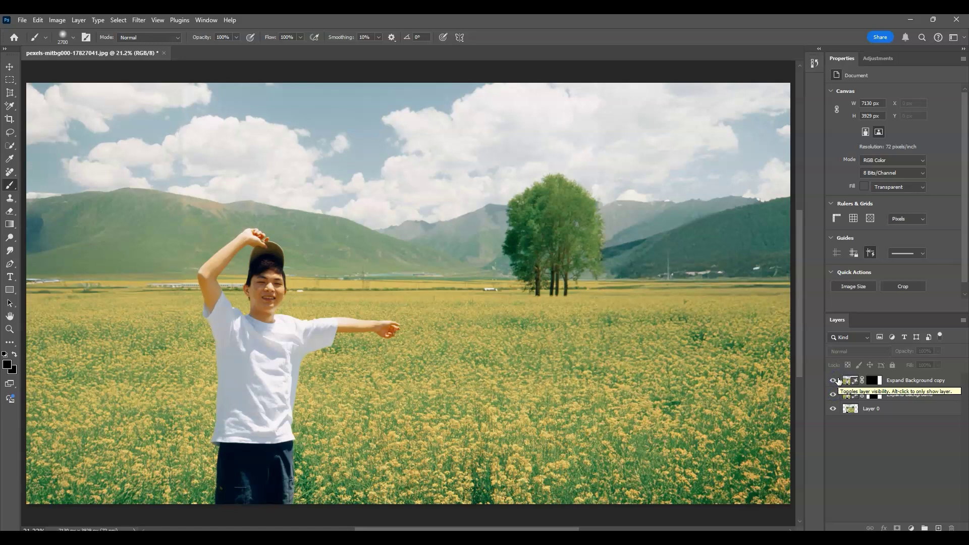